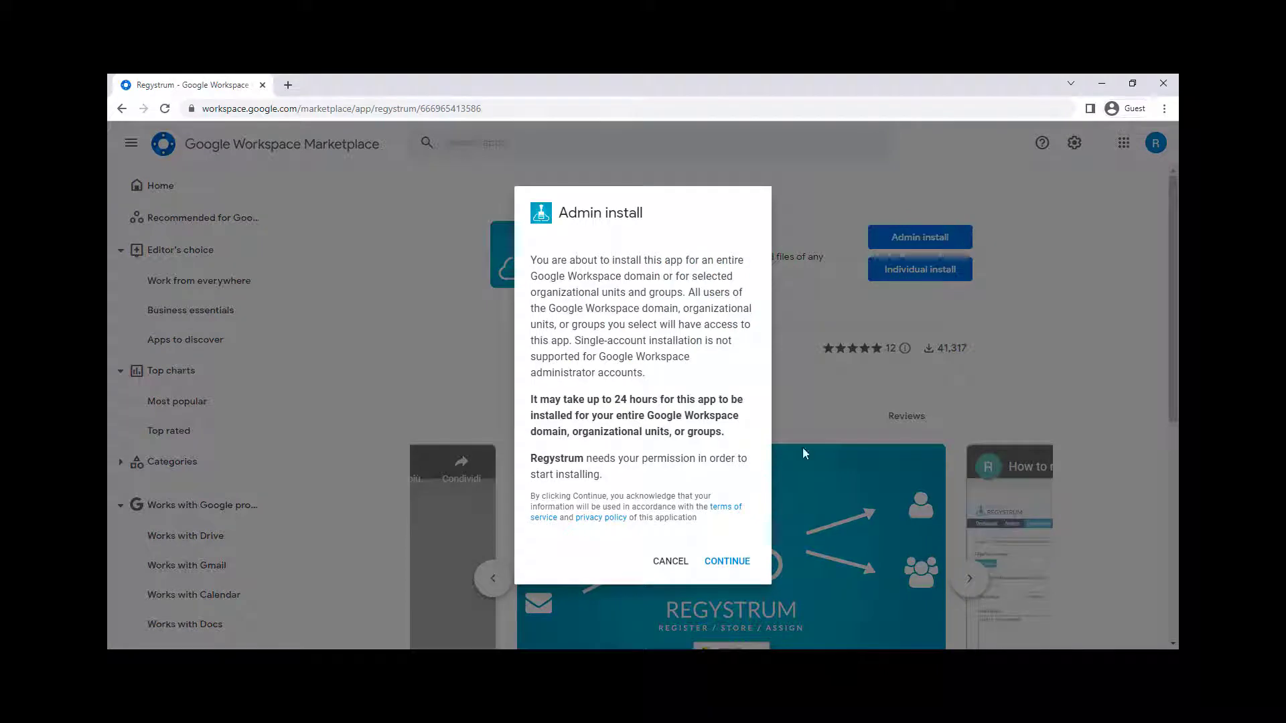
- Complete the admin install of Regystrum for everyone at the organization, agreeing to the terms of service and privacy policy
{"action": "left_click", "coordinate": [731, 567]}
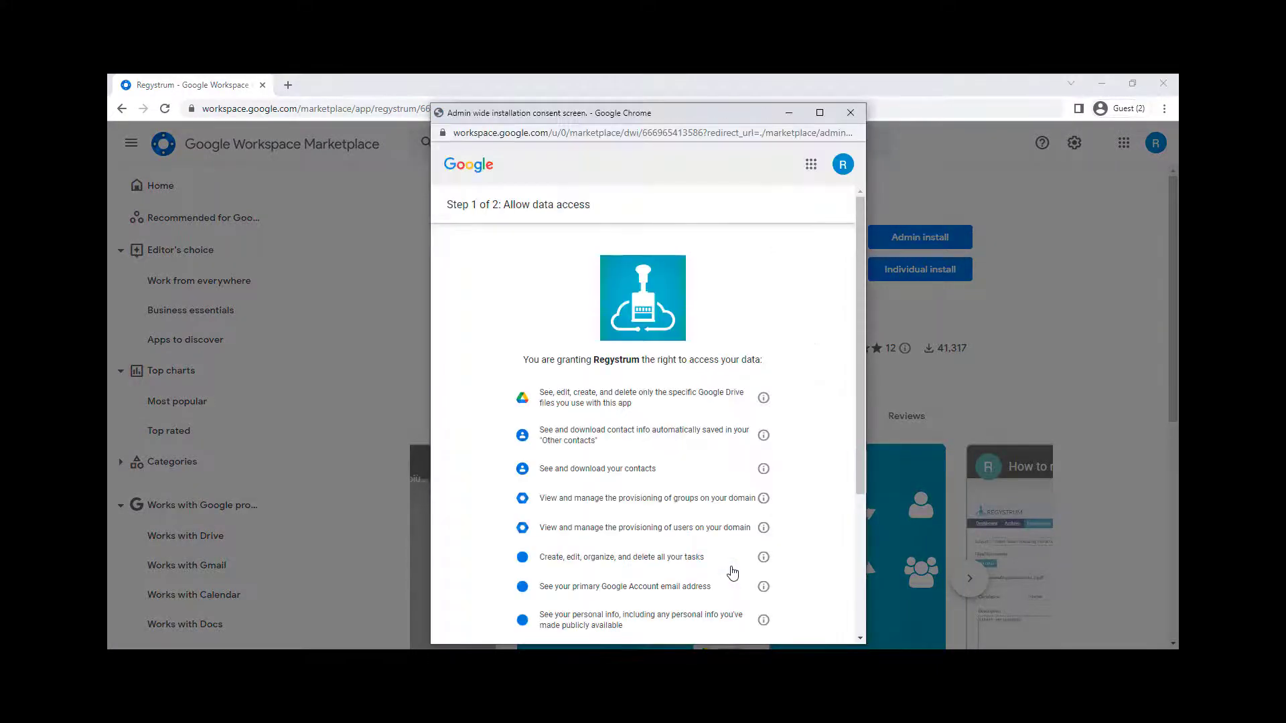
{"action": "scroll", "coordinate": [732, 570], "scroll_direction": "down", "scroll_amount": 5}
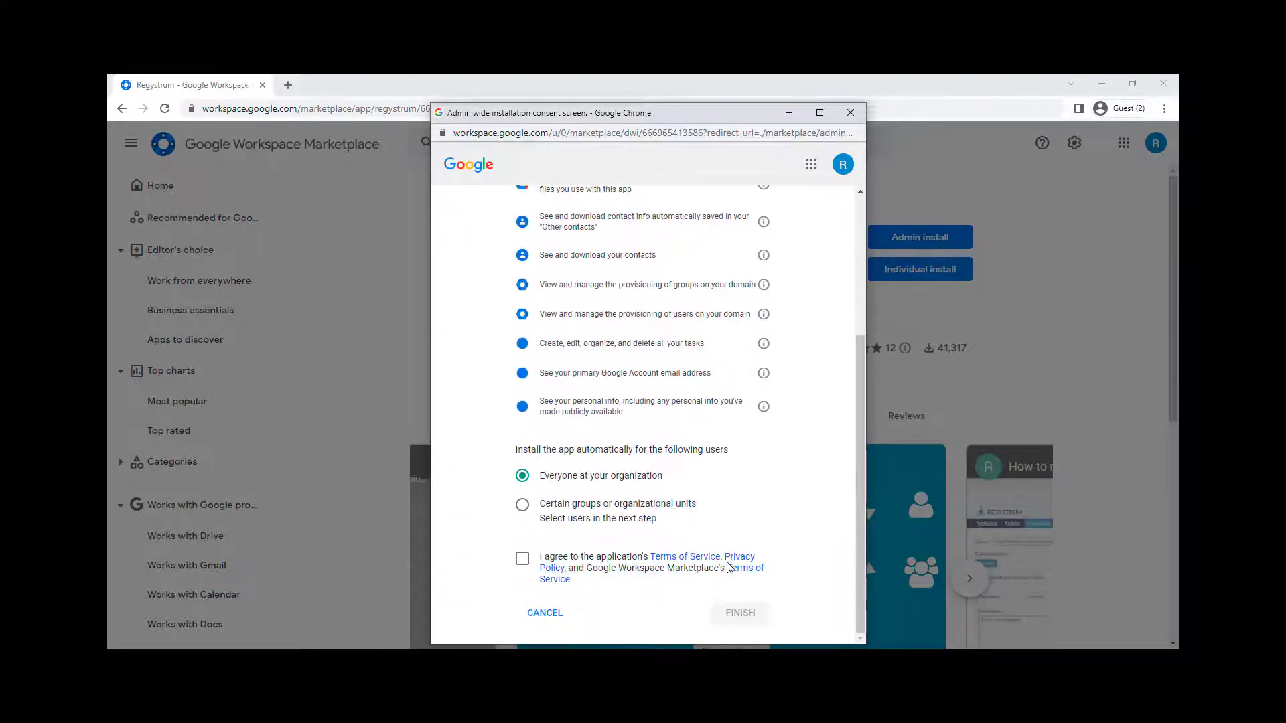
{"action": "left_click", "coordinate": [522, 559]}
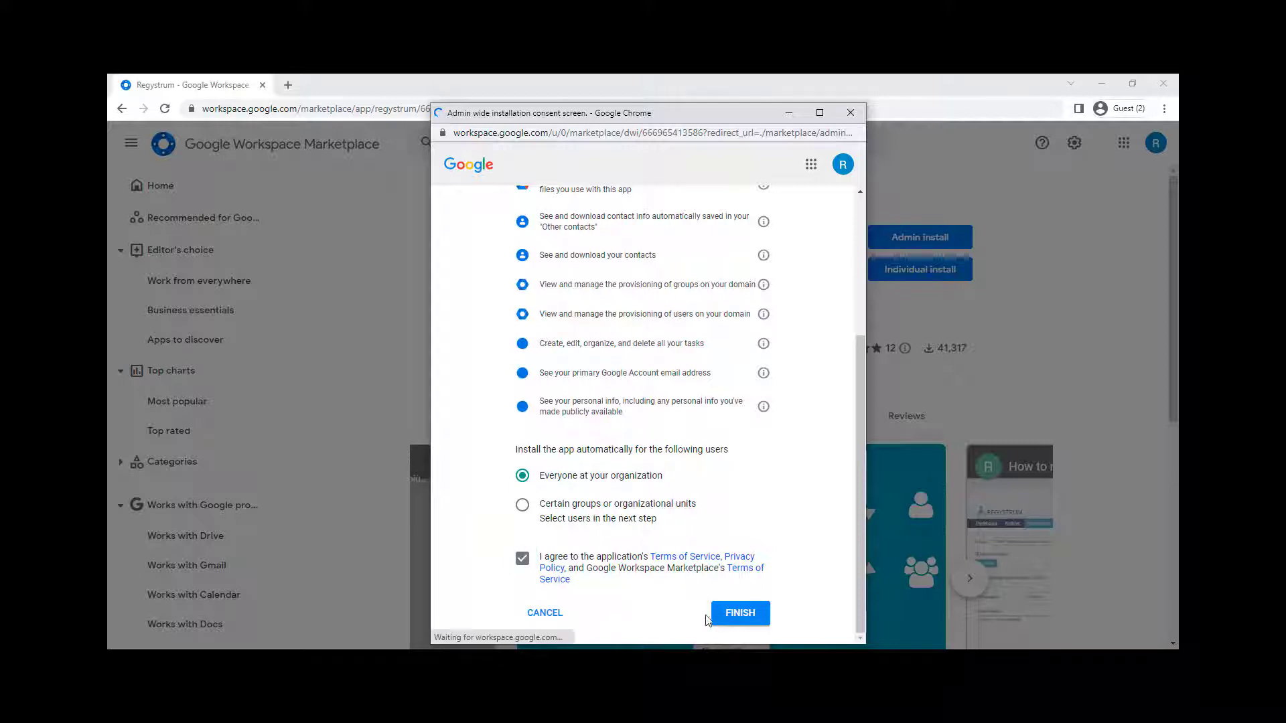
{"action": "left_click", "coordinate": [755, 619]}
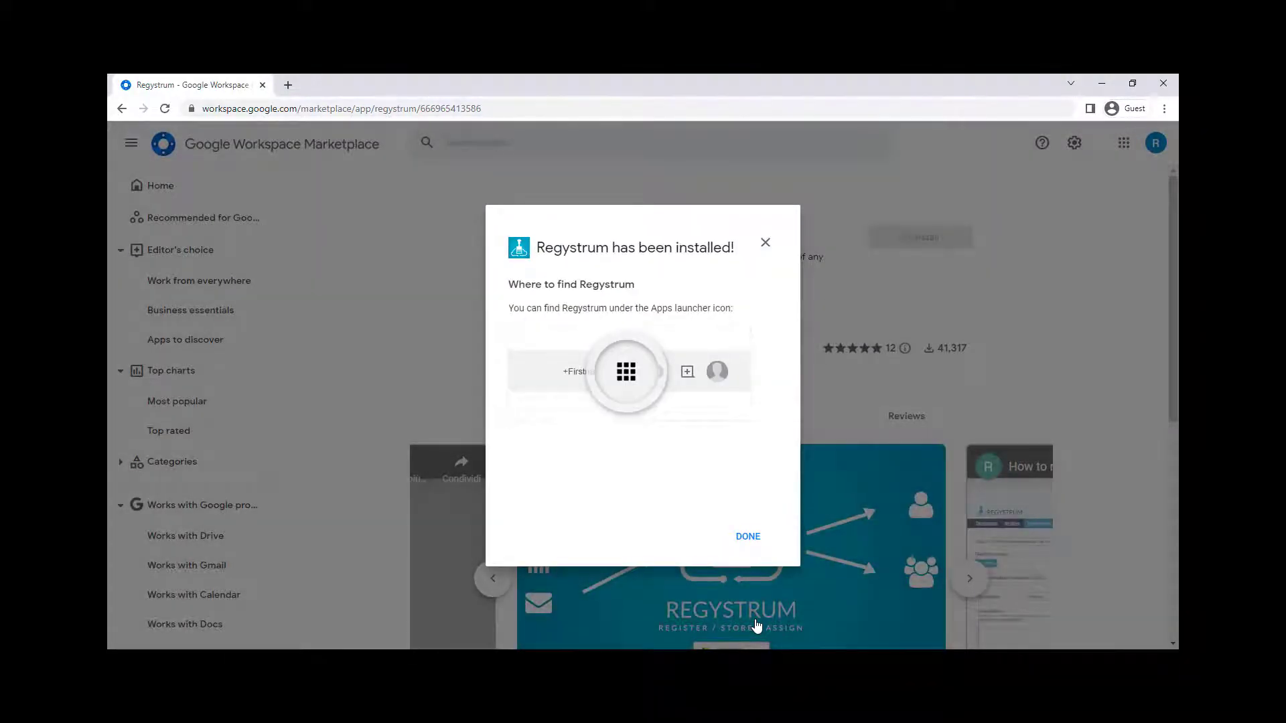
{"action": "left_click", "coordinate": [748, 538]}
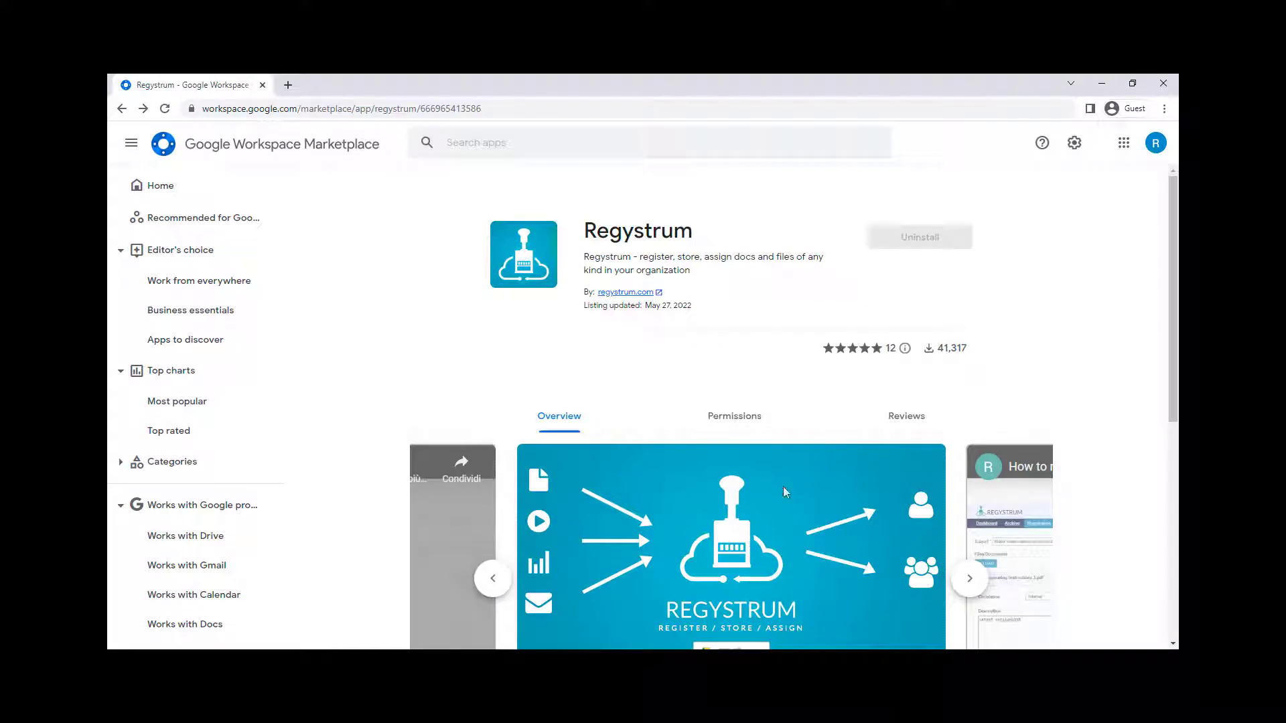
- Open the installed Regystrum app from the Google apps launcher
{"action": "left_click", "coordinate": [1123, 146]}
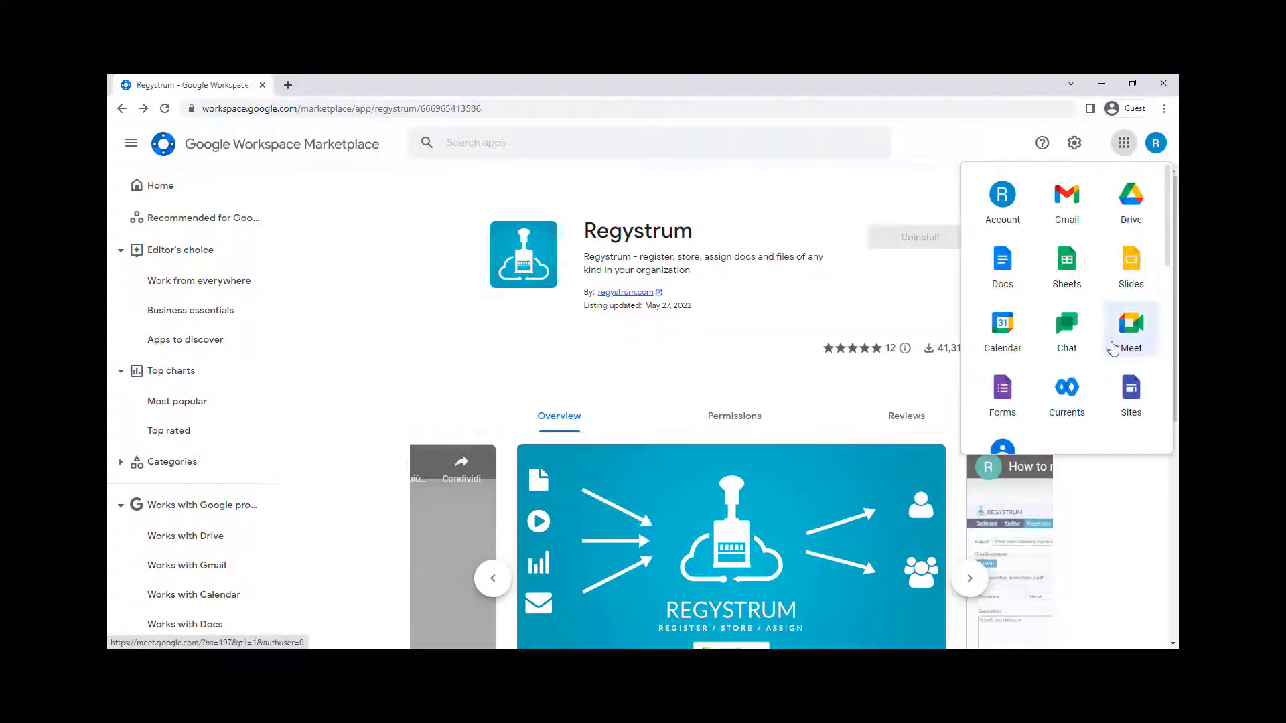
{"action": "scroll", "coordinate": [1112, 391], "scroll_direction": "down", "scroll_amount": 5}
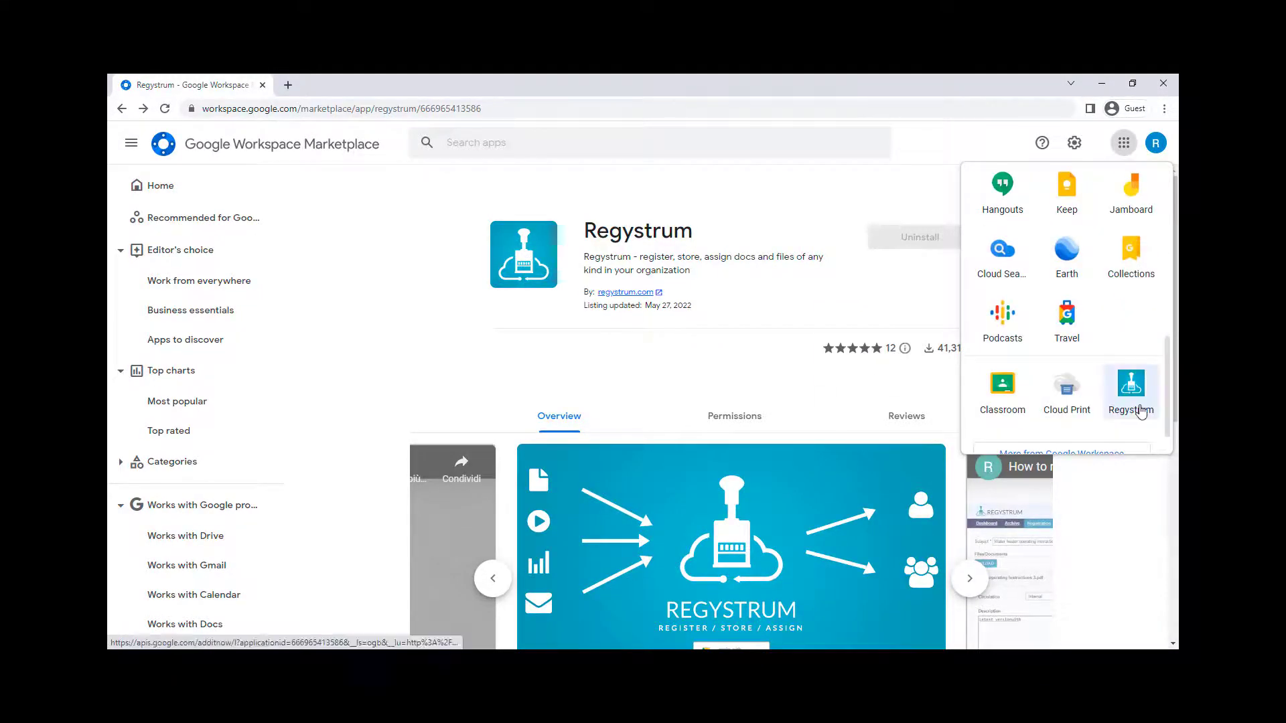
{"action": "left_click", "coordinate": [1132, 395]}
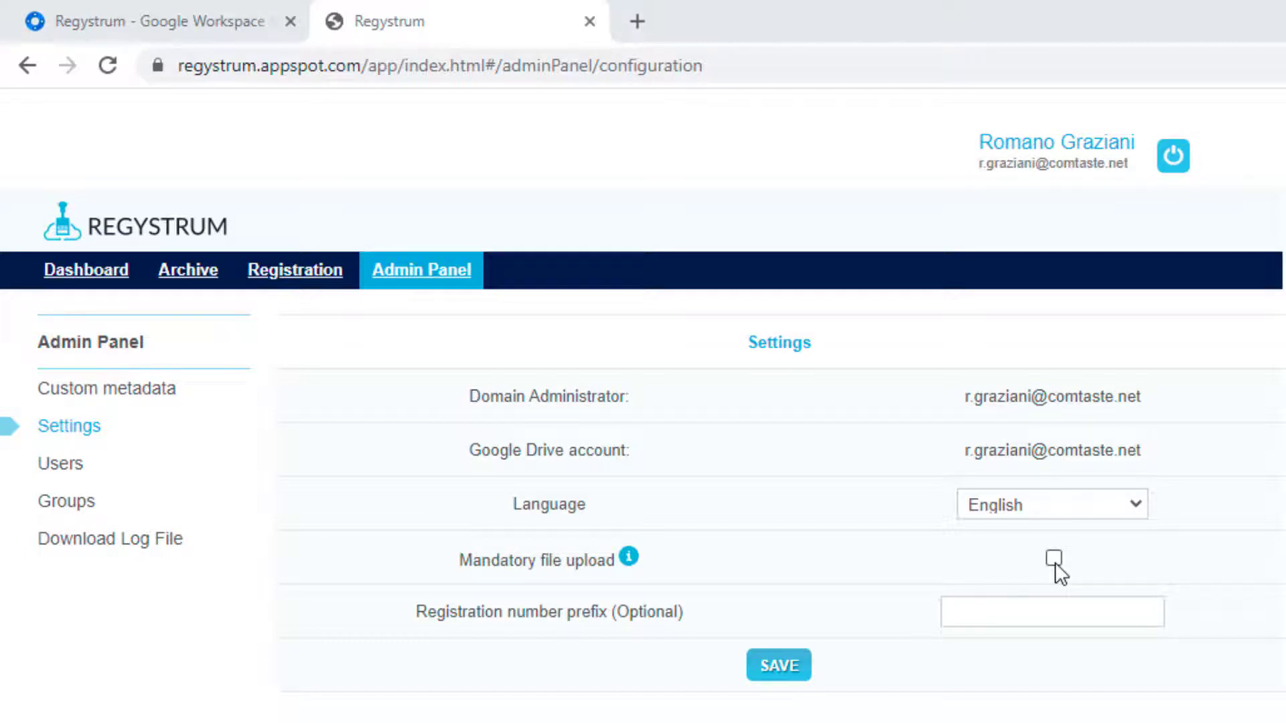
- Set the optional registration number prefix to "Reg. n." in the Regystrum admin settings and save them
{"action": "left_click", "coordinate": [1059, 609]}
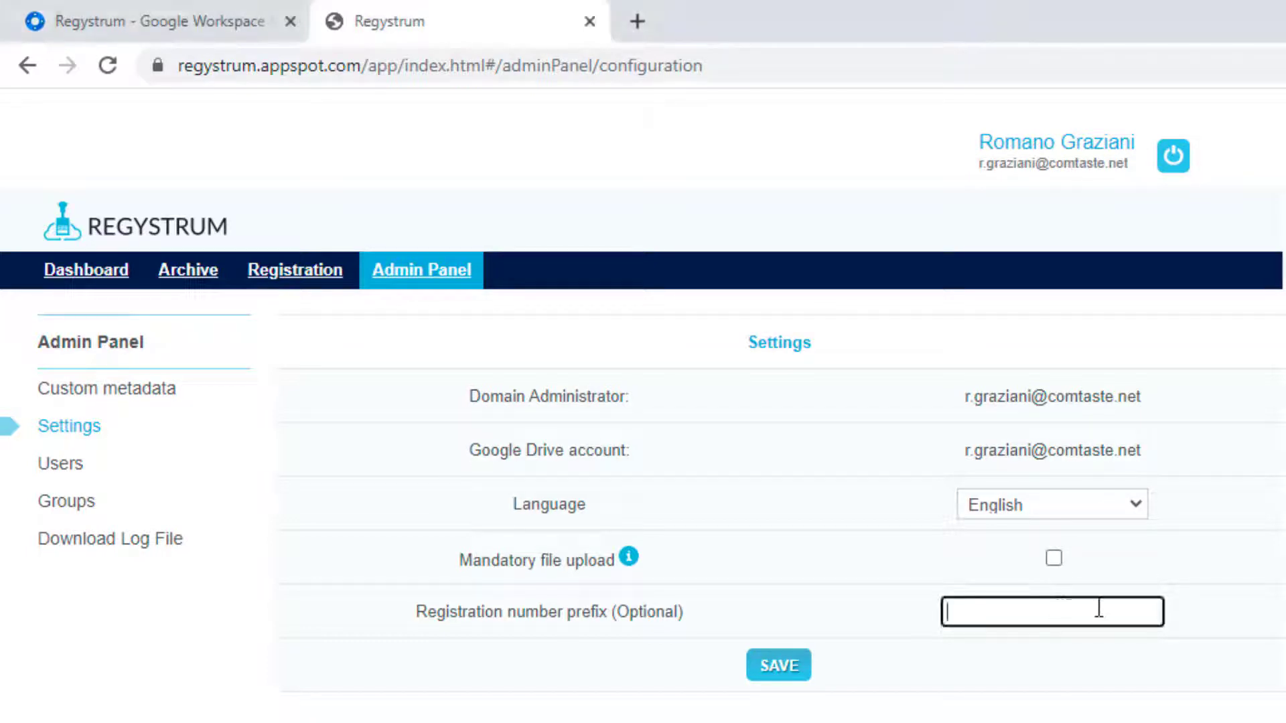
{"action": "type", "text": "Reg. n."}
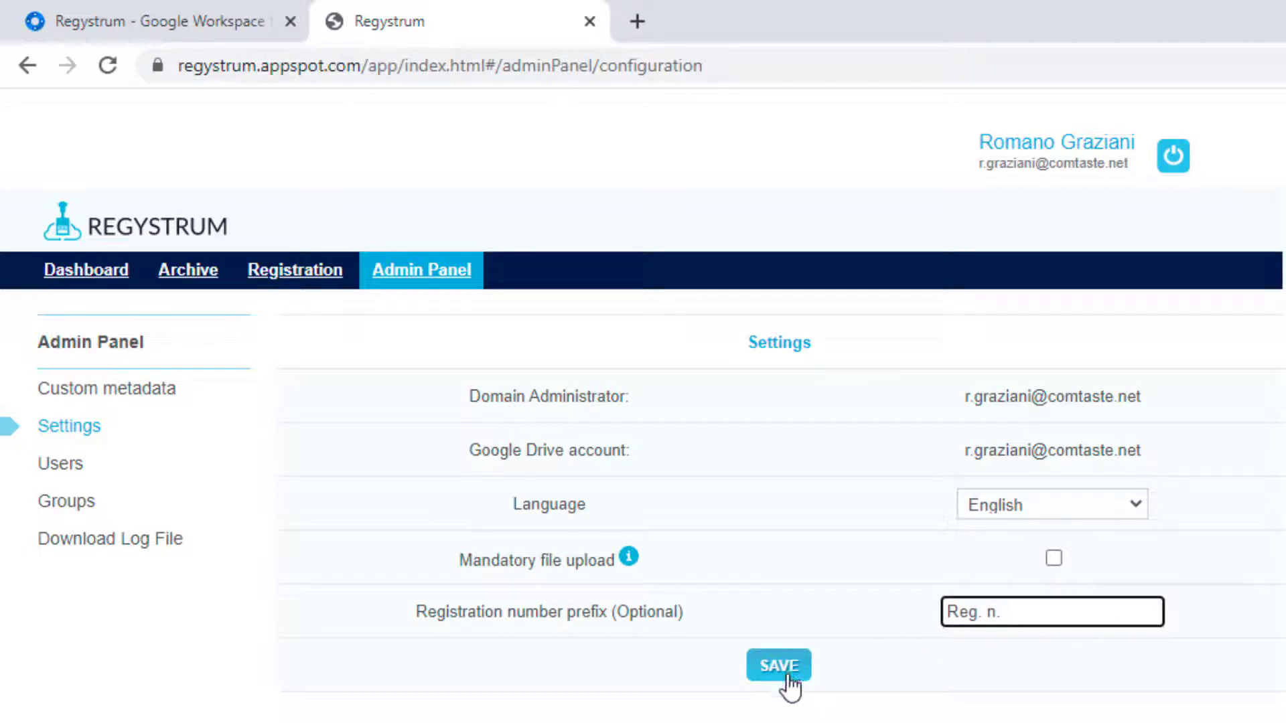
{"action": "left_click", "coordinate": [788, 678]}
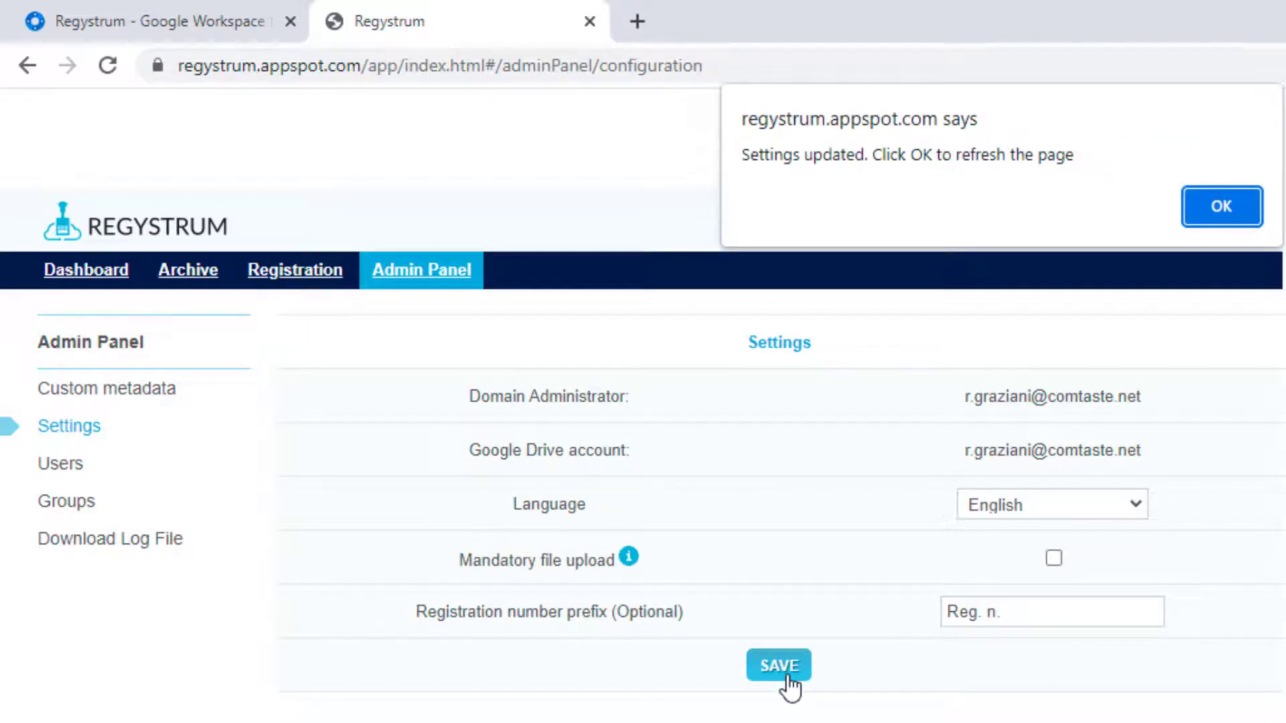
{"action": "left_click", "coordinate": [1231, 215]}
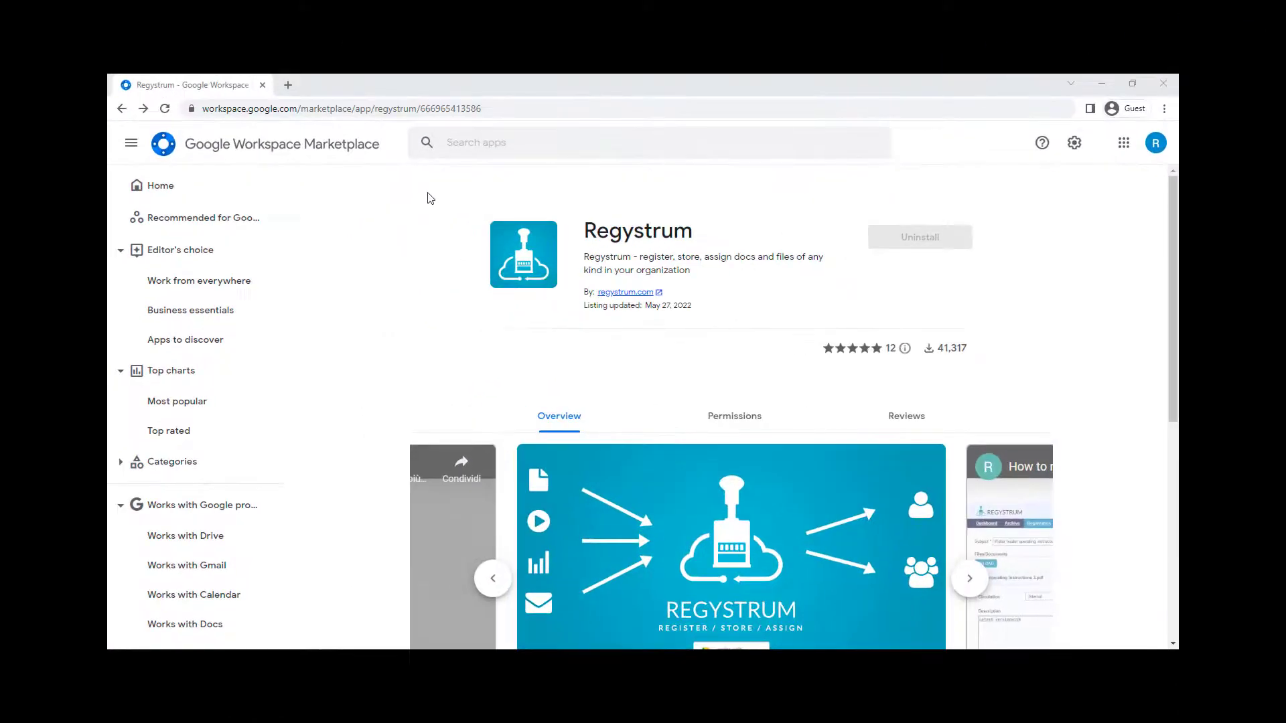
- Search the Google Workspace Marketplace for Regystrum for GMail and open its listing
{"action": "left_click", "coordinate": [462, 158]}
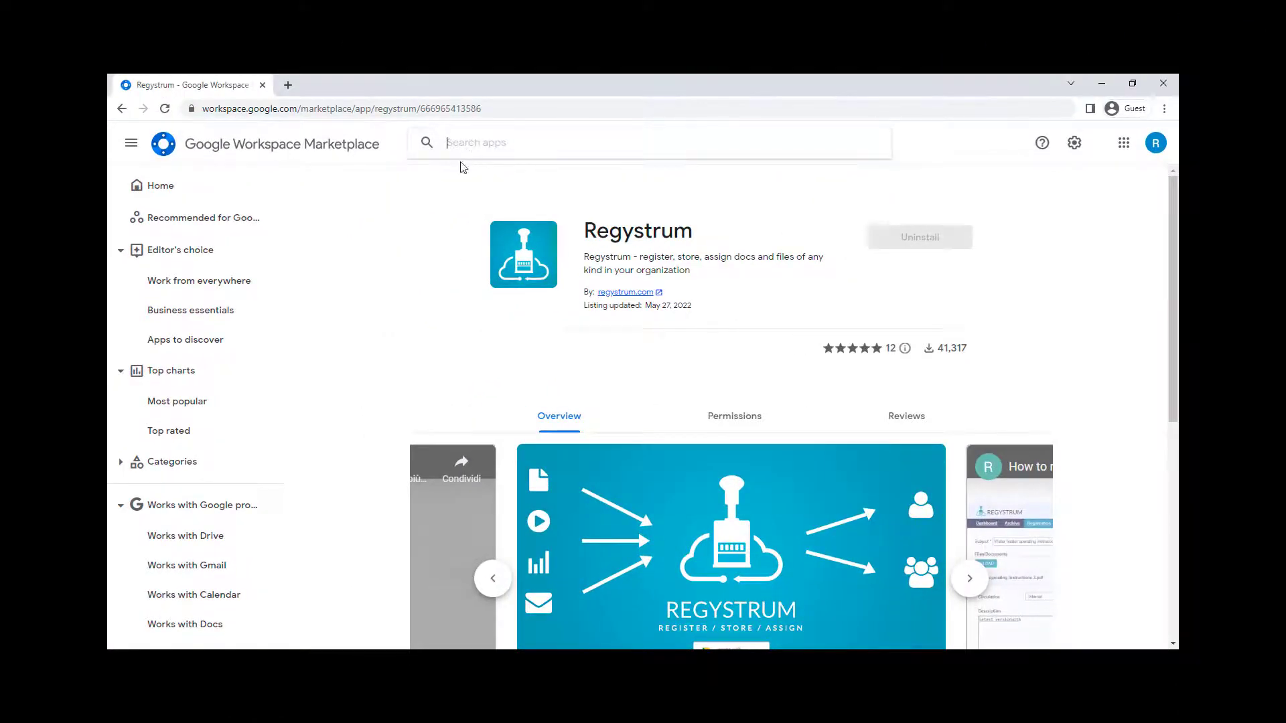
{"action": "type", "text": "Regystr"}
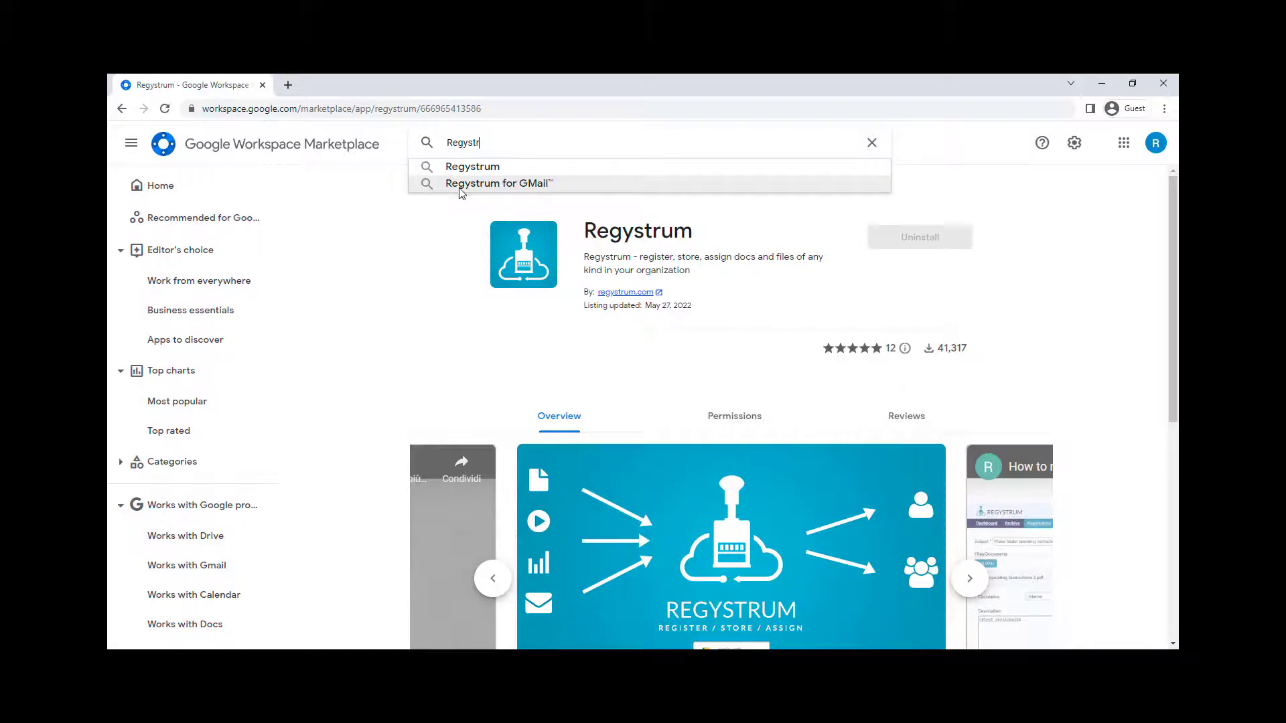
{"action": "left_click", "coordinate": [510, 190]}
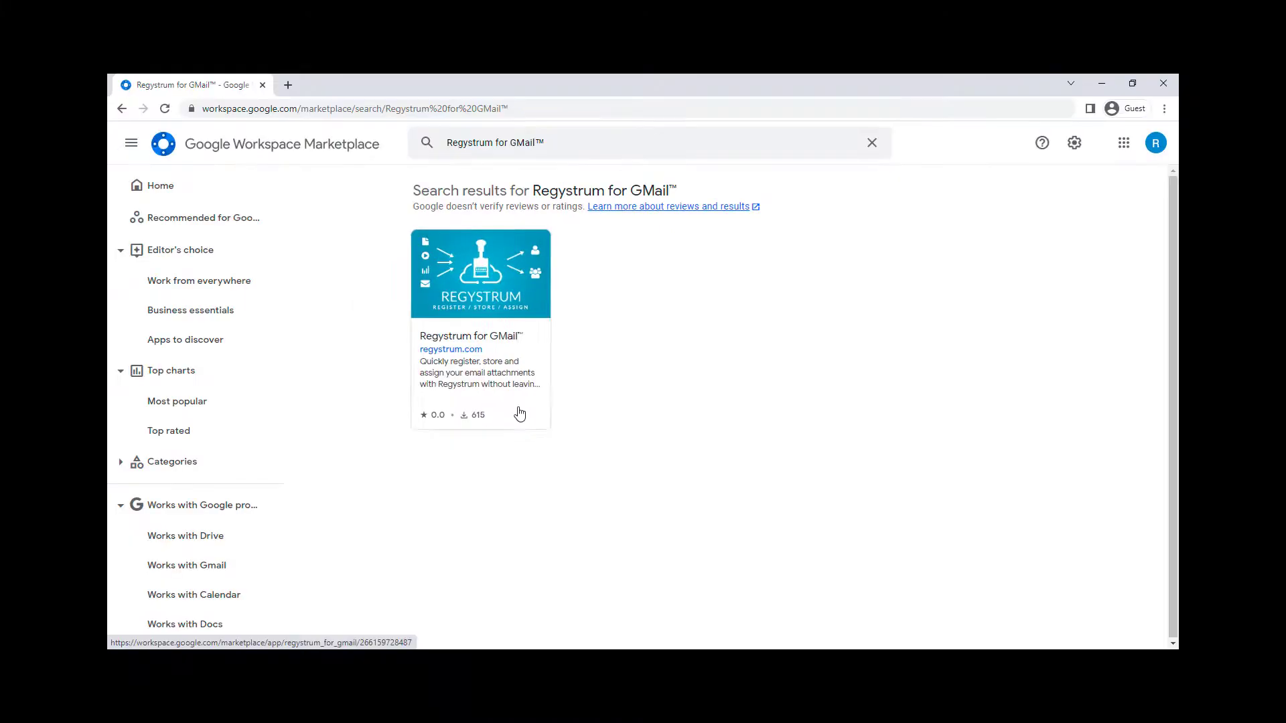
{"action": "left_click", "coordinate": [495, 424]}
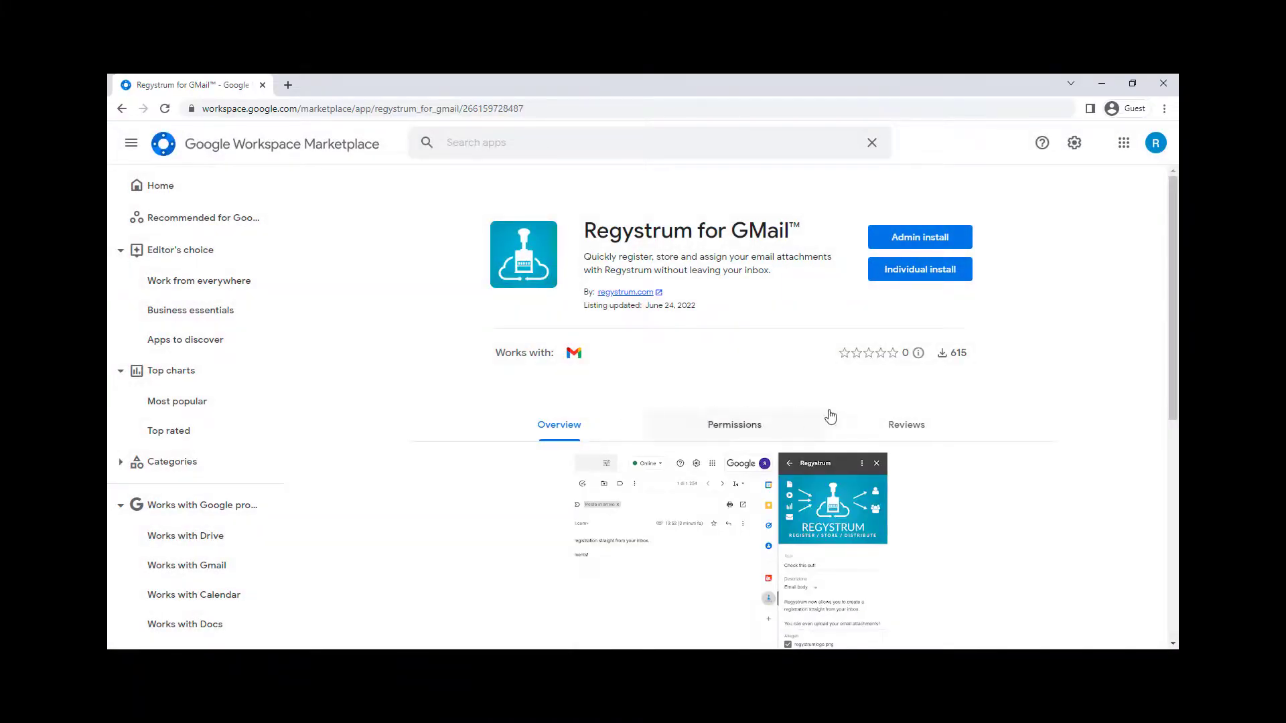
- Admin-install Regystrum for GMail for everyone at the organization, agreeing to the application and Marketplace terms
{"action": "left_click", "coordinate": [965, 245]}
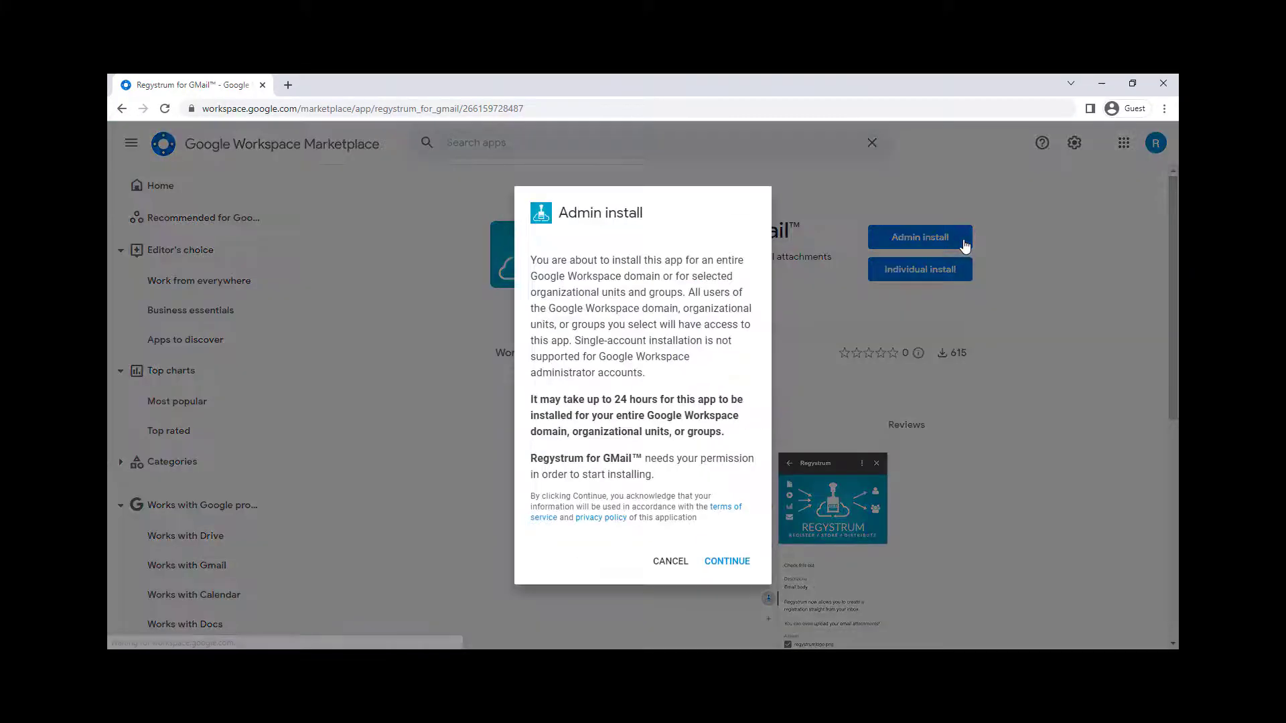
{"action": "left_click", "coordinate": [725, 562]}
{"action": "scroll", "coordinate": [725, 570], "scroll_direction": "down", "scroll_amount": 3}
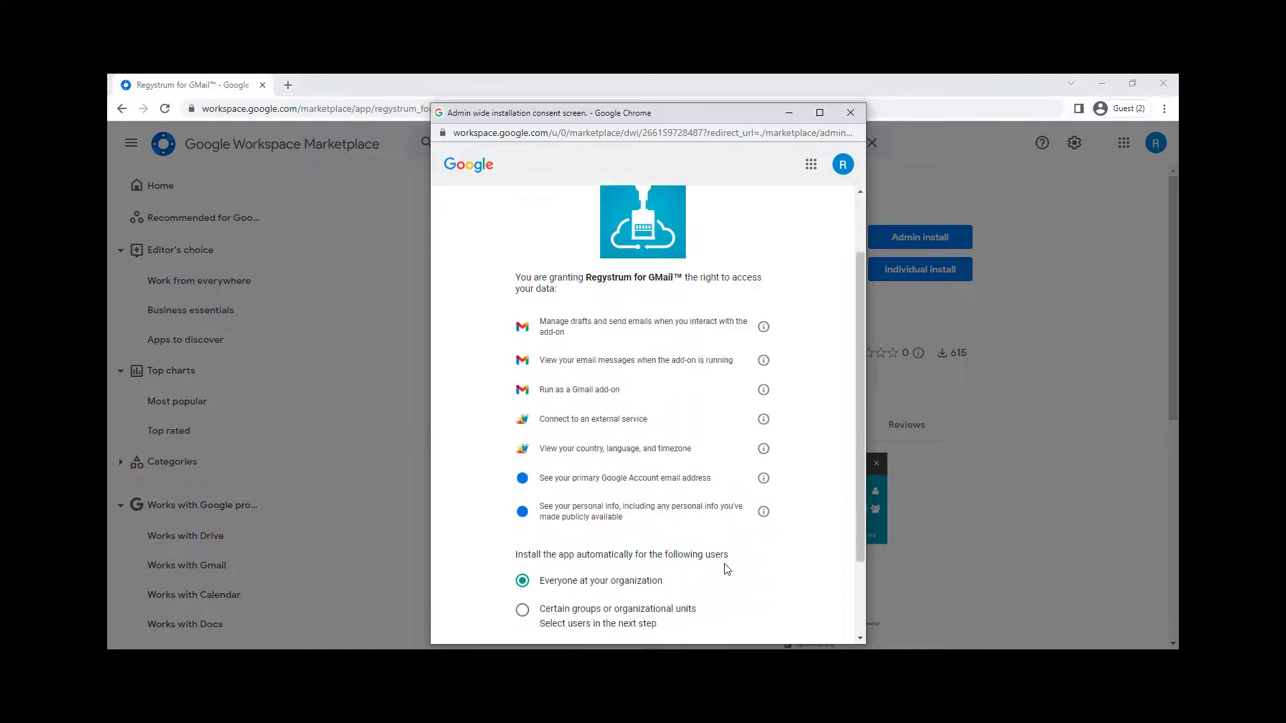
{"action": "left_click", "coordinate": [523, 559]}
{"action": "left_click", "coordinate": [747, 614]}
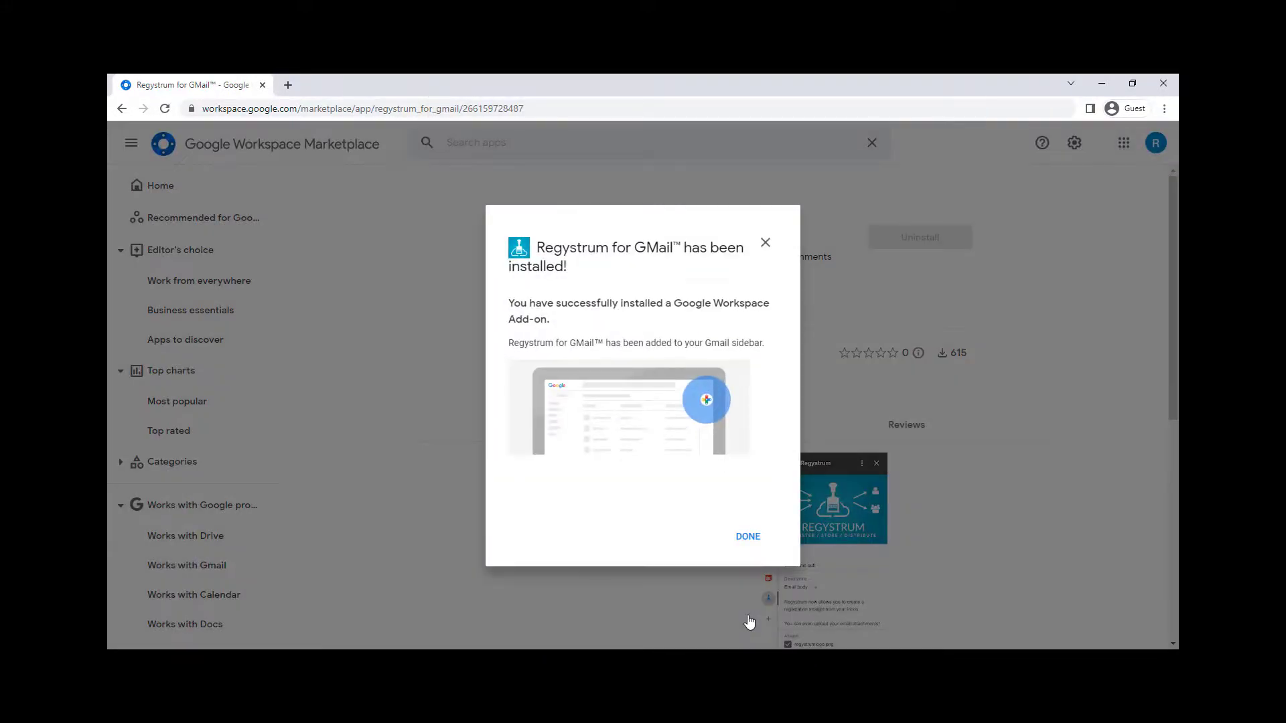
{"action": "left_click", "coordinate": [750, 538]}
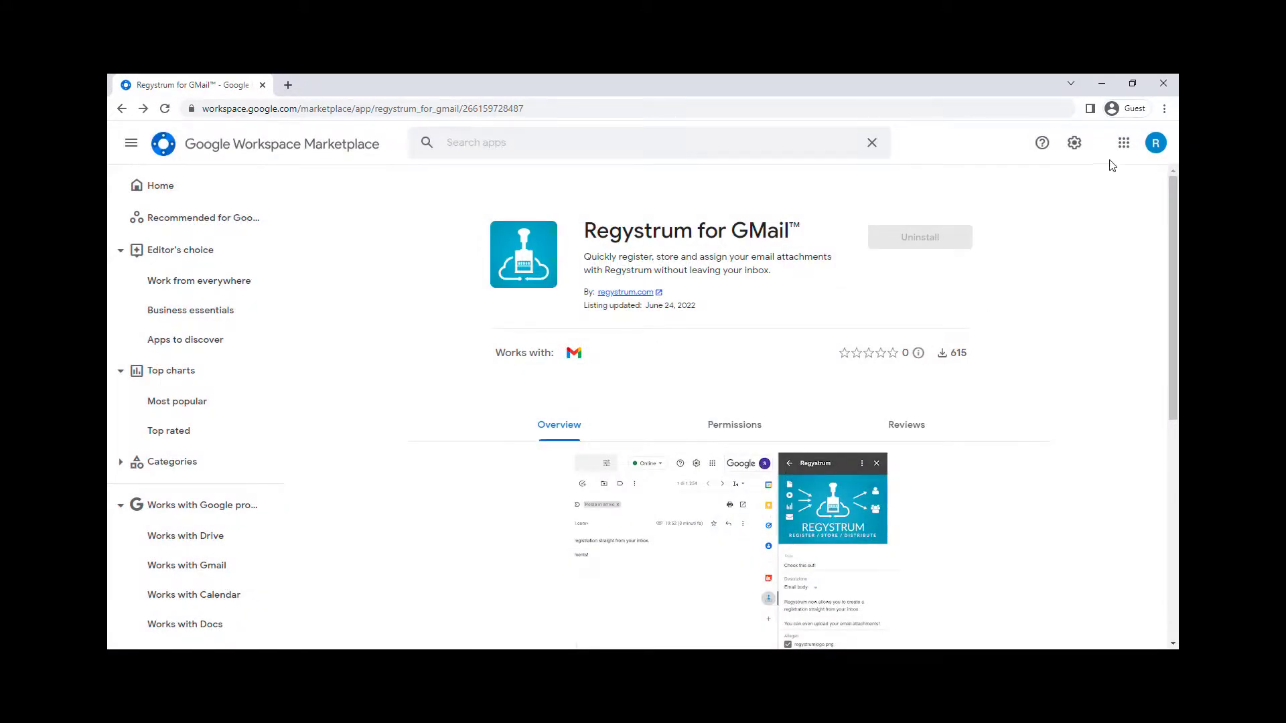
- Switch to Gmail and authorise the Regystrum add-on to access the administrator's Google account
{"action": "left_click", "coordinate": [1123, 147]}
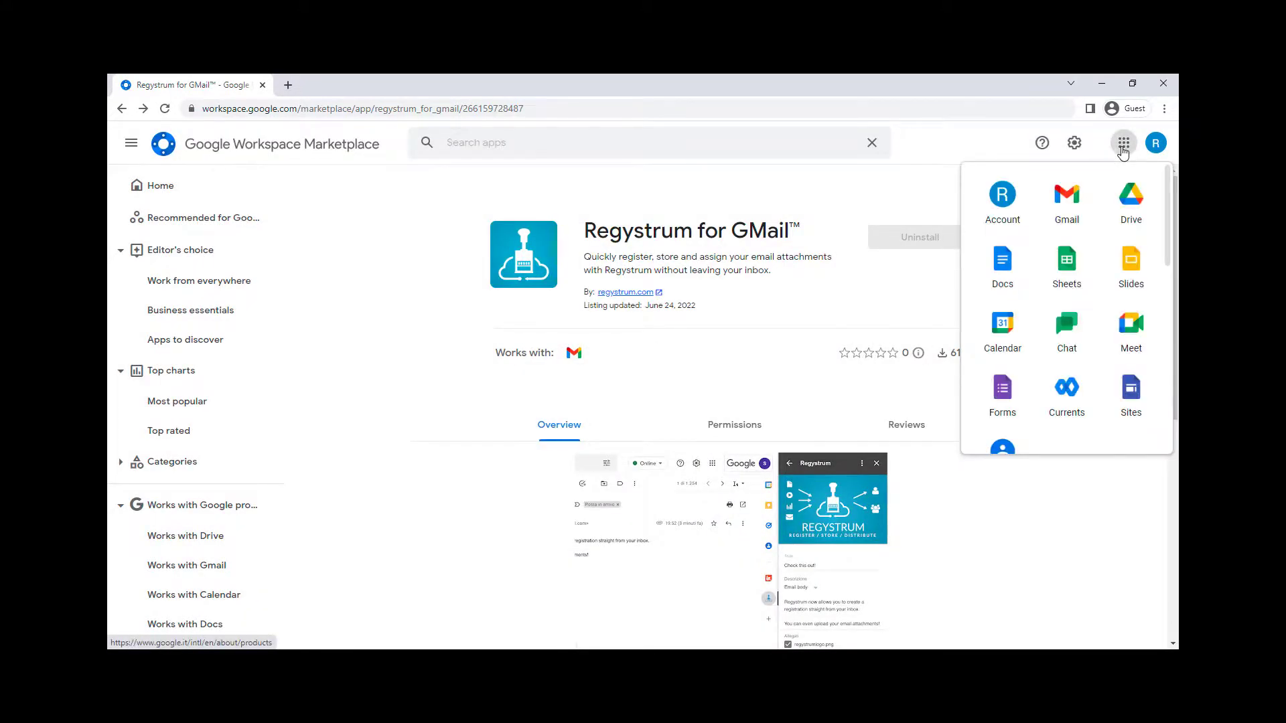
{"action": "left_click", "coordinate": [1070, 213]}
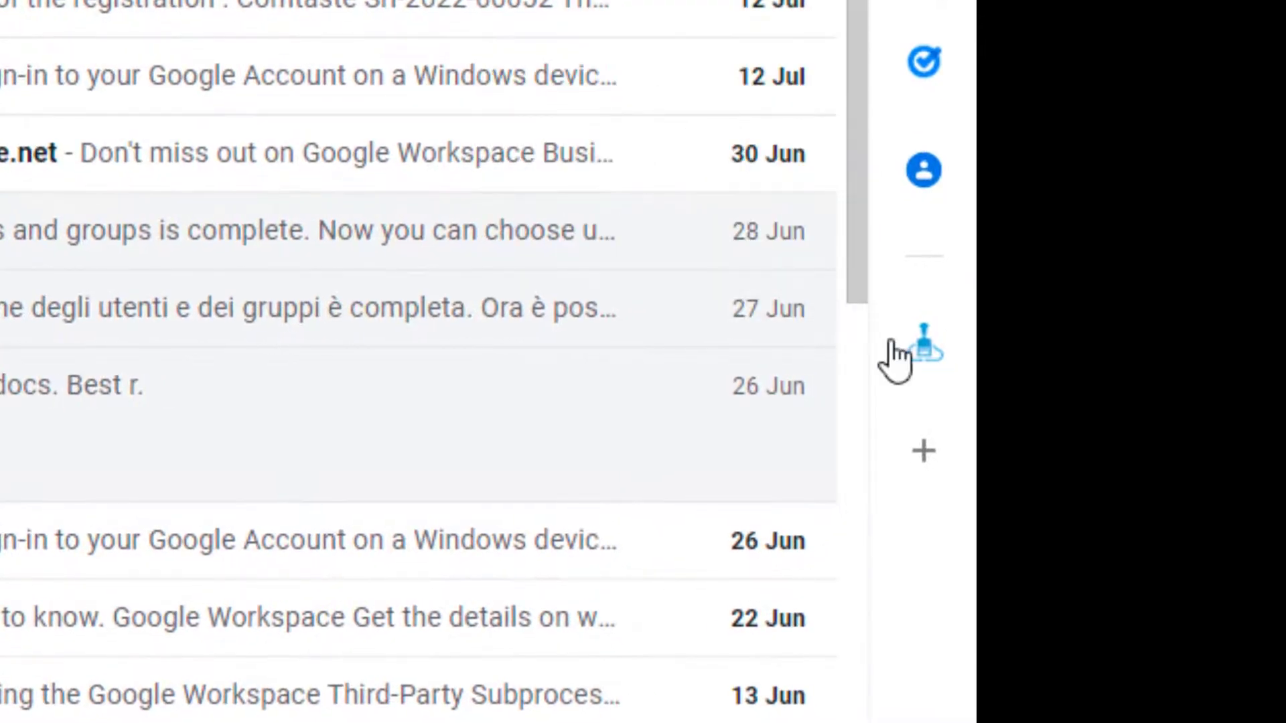
{"action": "left_click", "coordinate": [927, 351]}
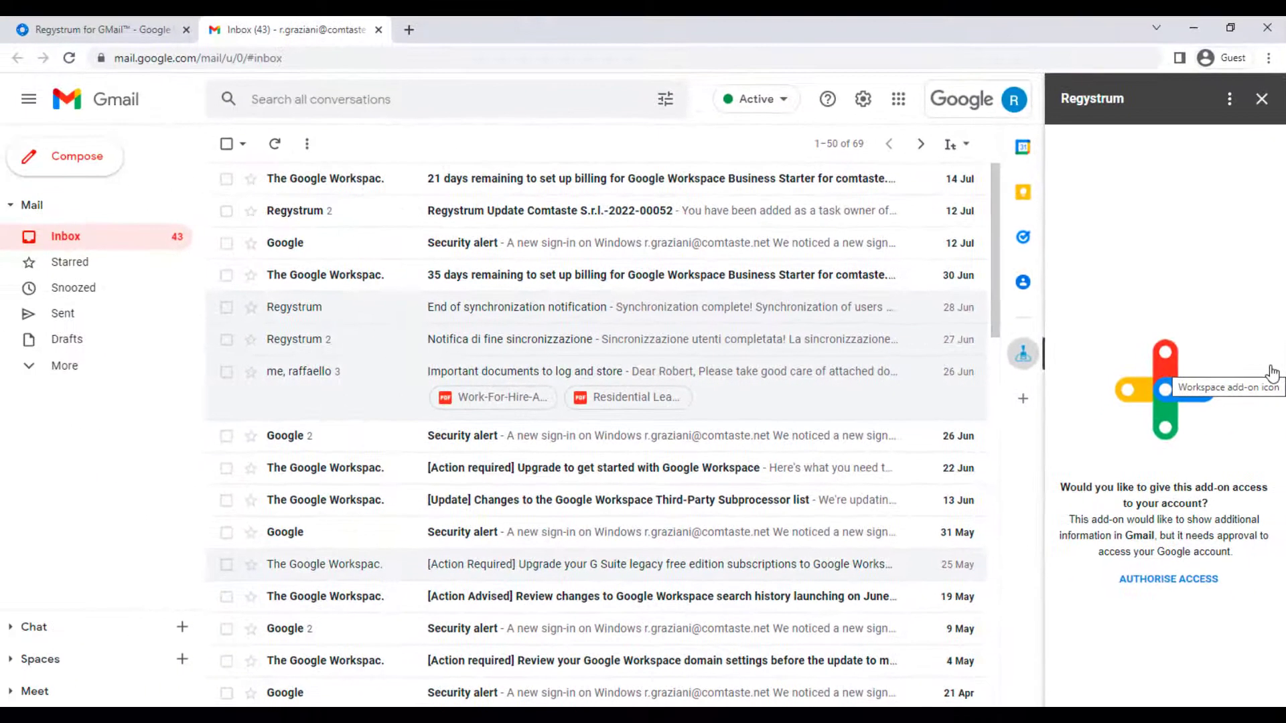
{"action": "left_click", "coordinate": [1137, 582]}
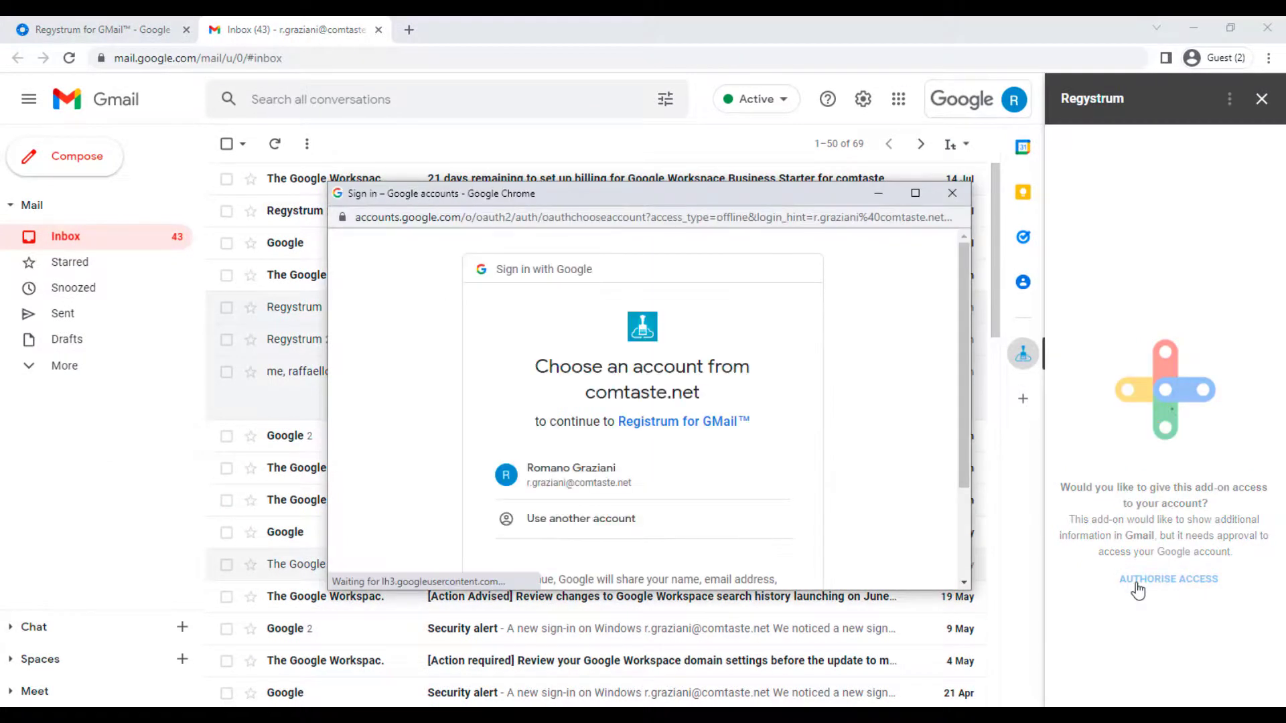
{"action": "left_click", "coordinate": [584, 480]}
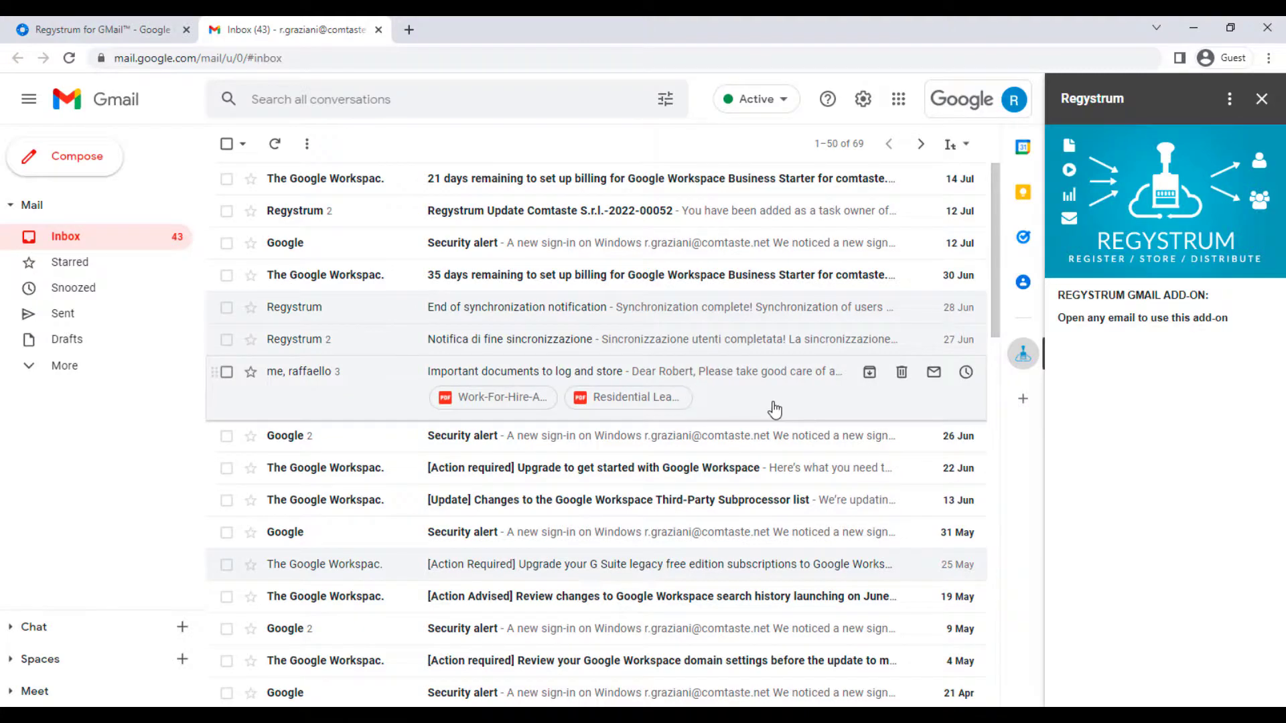
- Open the email "Important documents to log and store" and include both of its PDF attachments in the Regystrum registration
{"action": "left_click", "coordinate": [775, 410]}
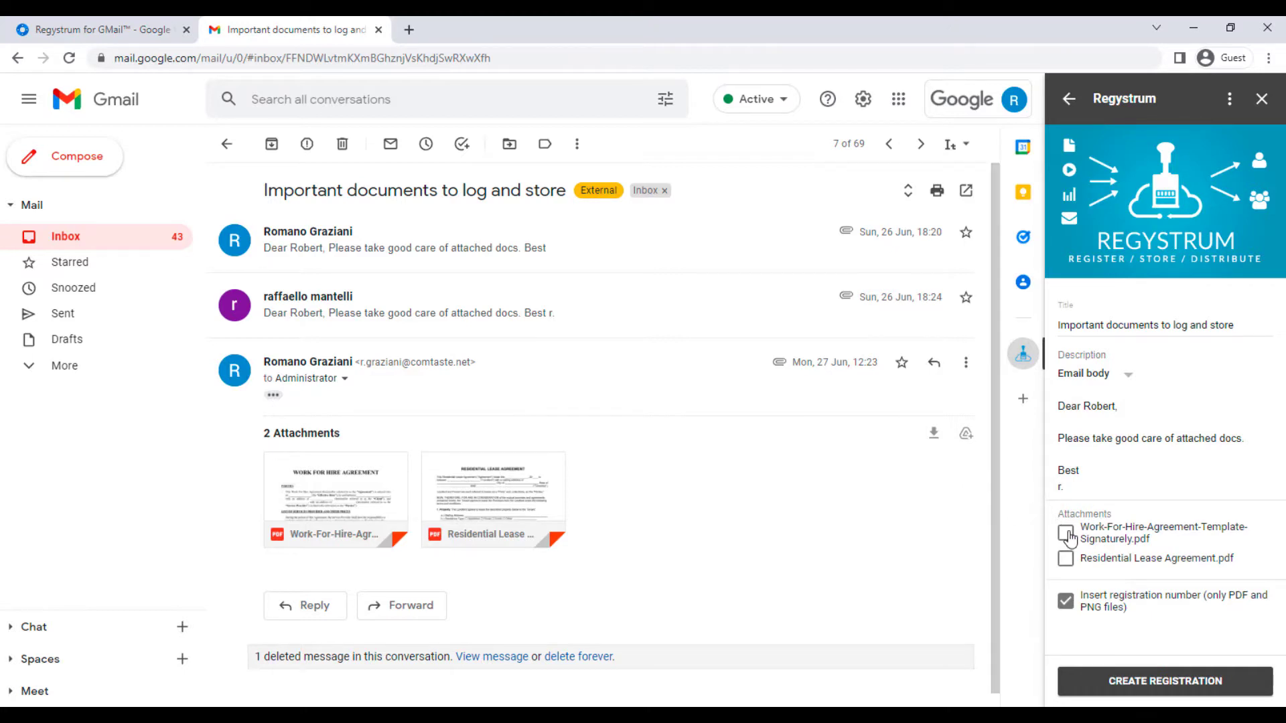
{"action": "left_click", "coordinate": [1067, 534]}
{"action": "left_click", "coordinate": [1066, 559]}
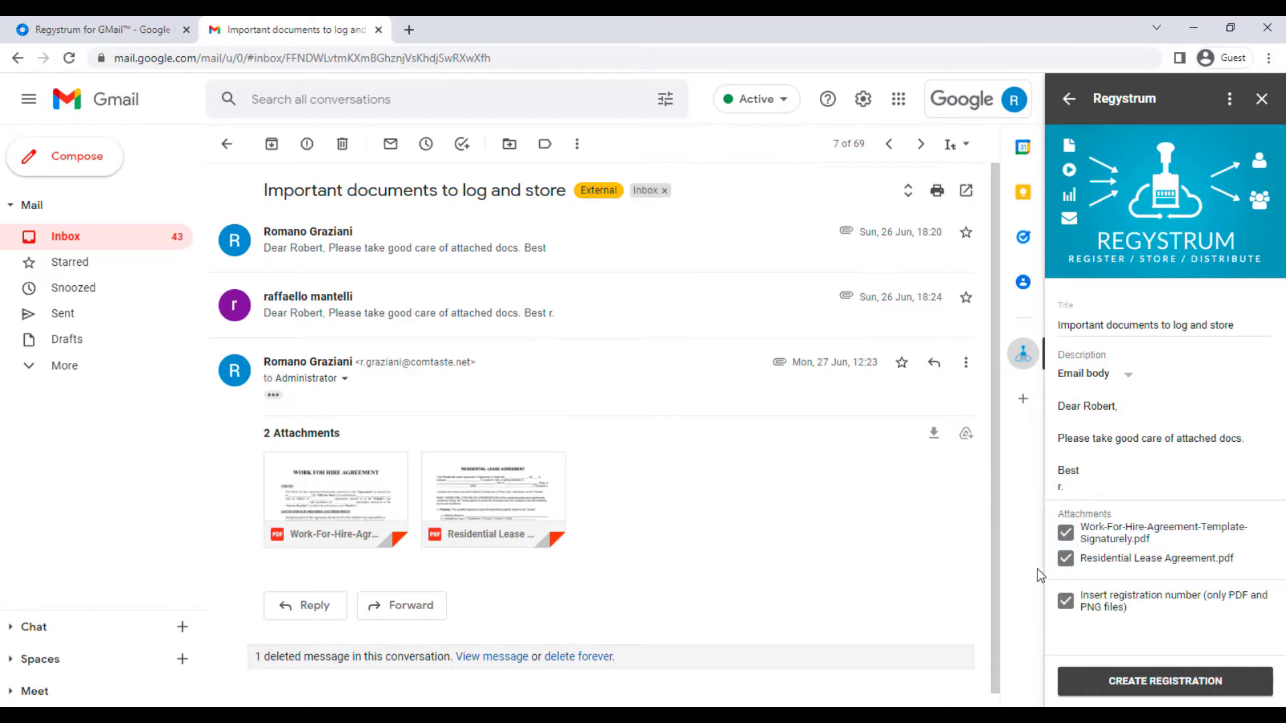